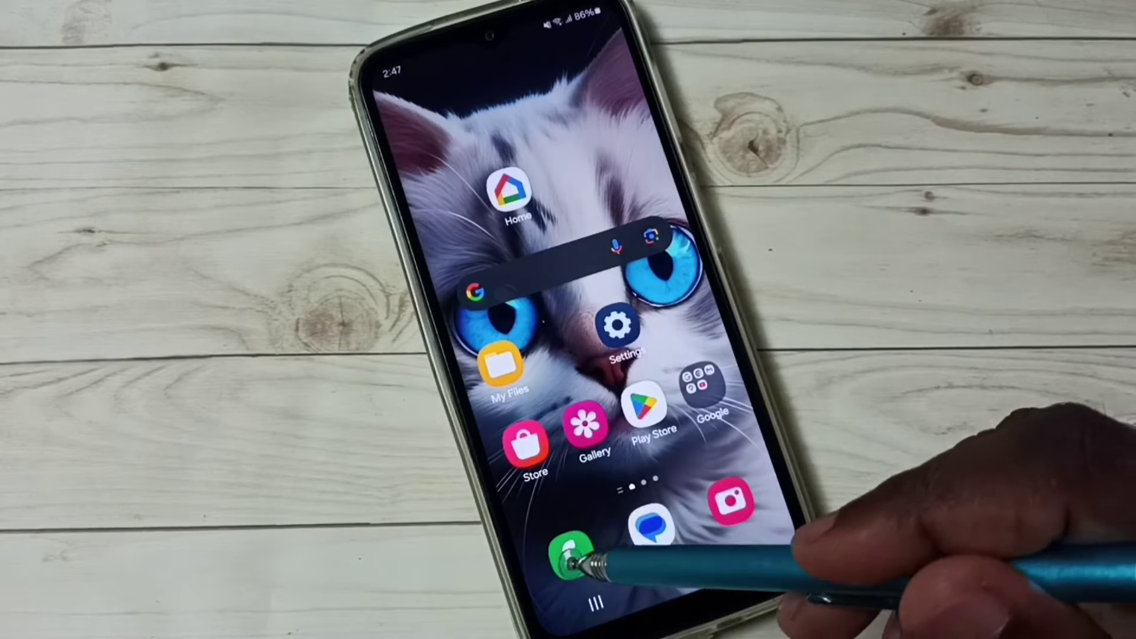
Launch the Phone app and open Settings from its three-dot menu
{"action": "left_click", "coordinate": [572, 556]}
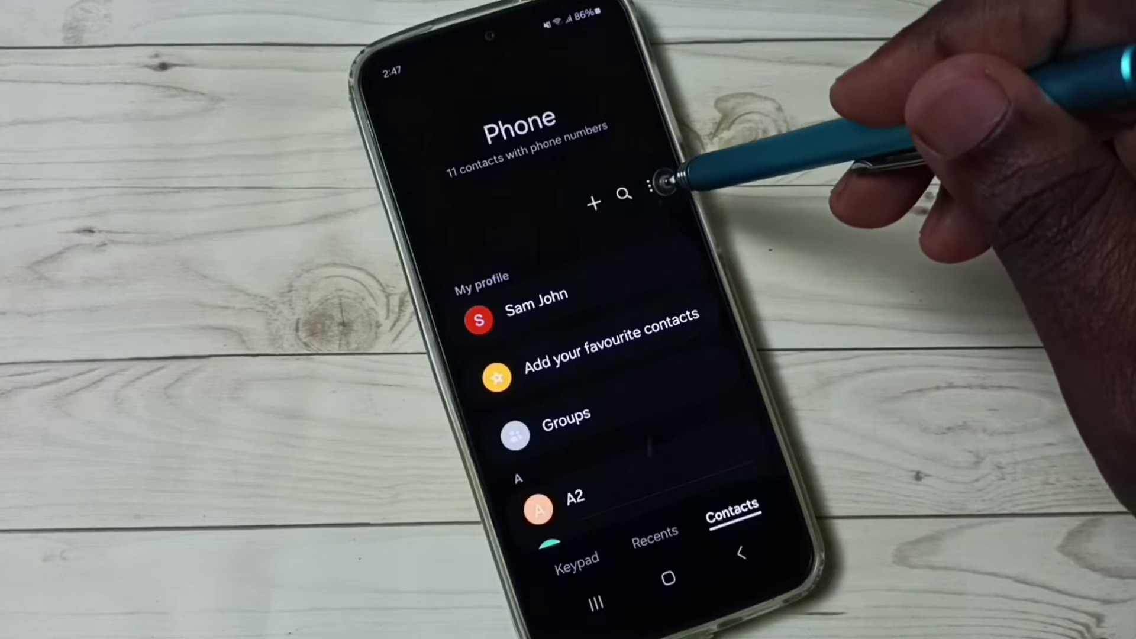
{"action": "left_click", "coordinate": [656, 188]}
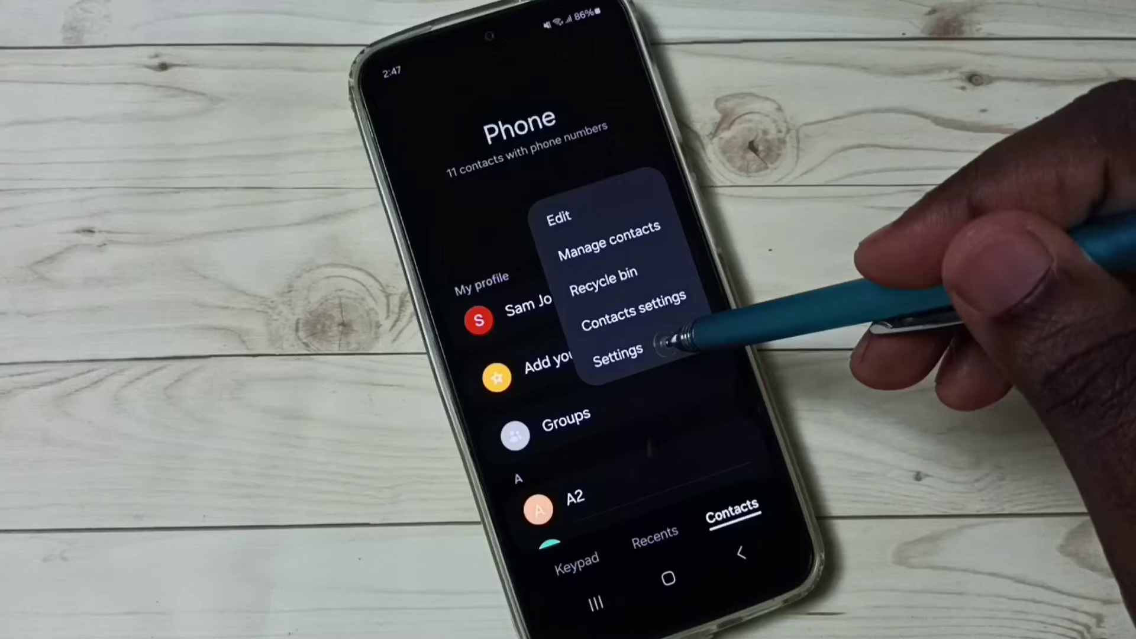
{"action": "left_click", "coordinate": [676, 342]}
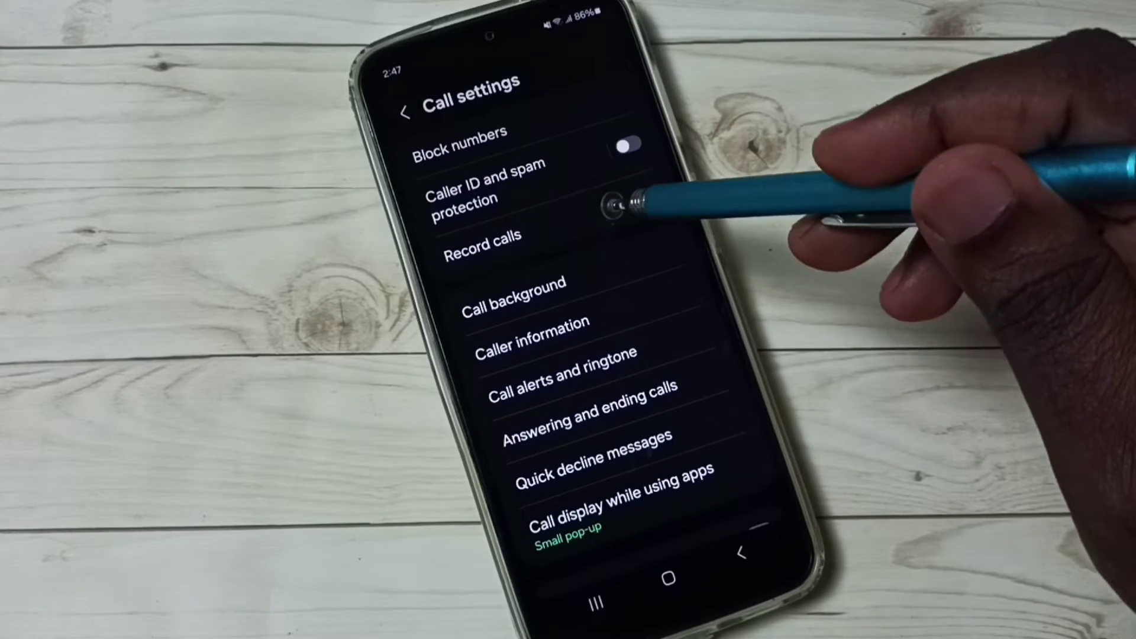
Open Record calls and switch the Auto record calls toggle on
{"action": "left_click", "coordinate": [621, 188]}
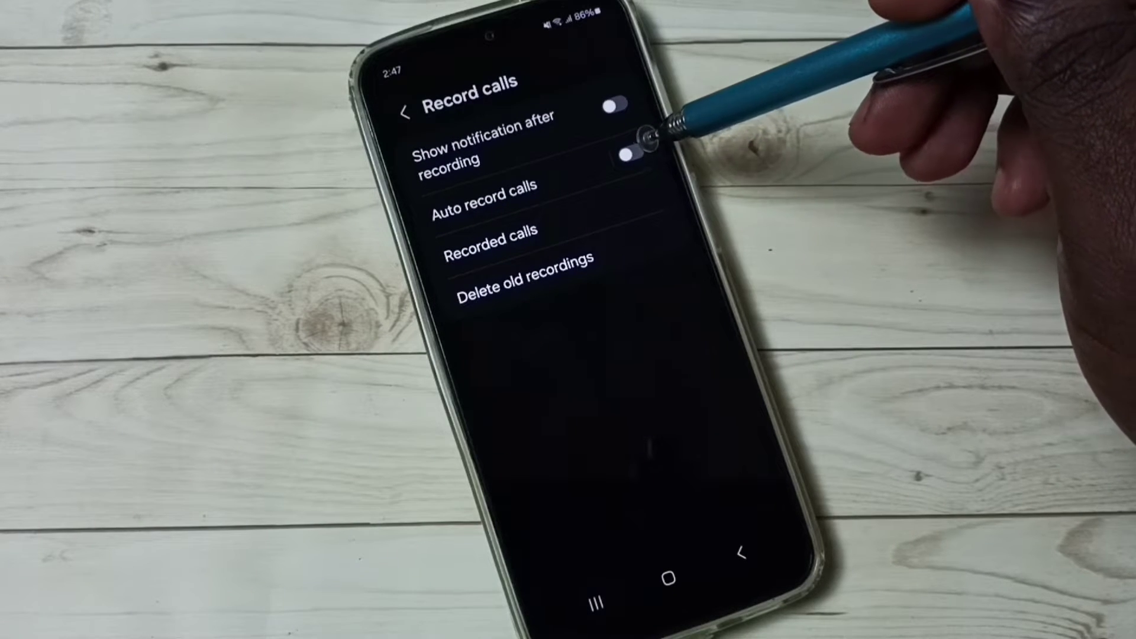
{"action": "left_click", "coordinate": [629, 152]}
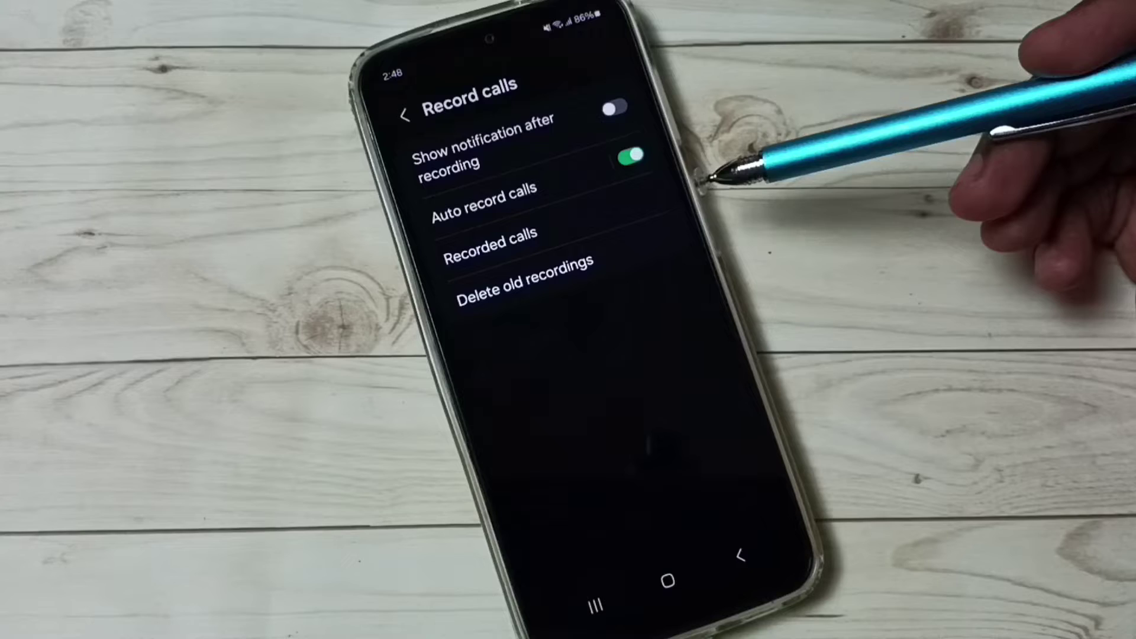
Set Auto record calls to 'Calls with specific numbers', after briefly choosing unsaved numbers
{"action": "left_click", "coordinate": [515, 184]}
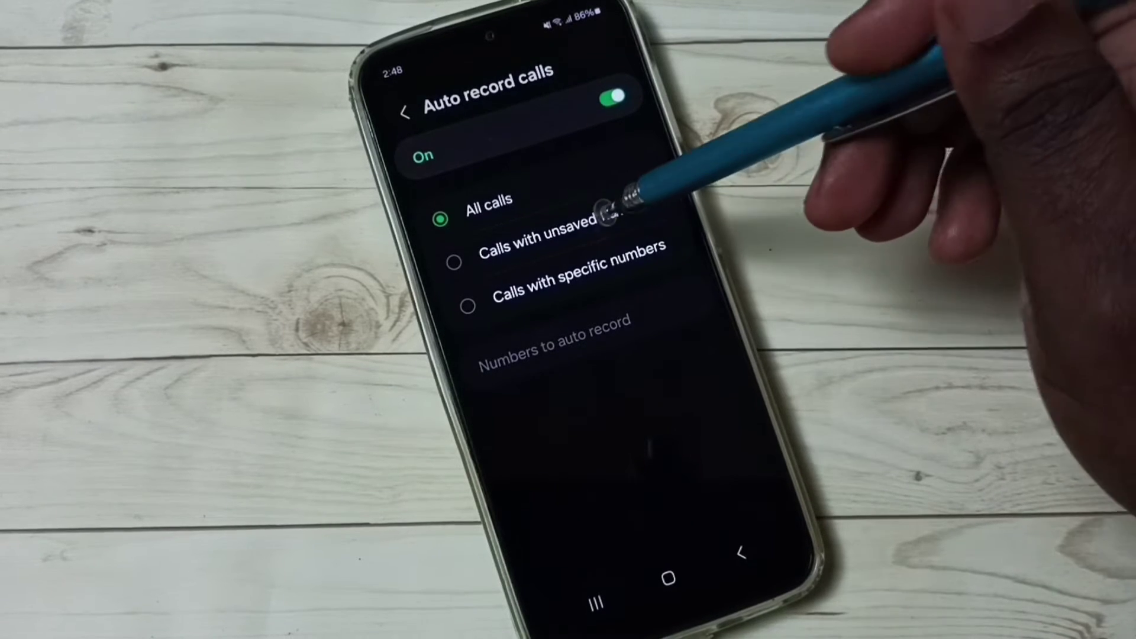
{"action": "left_click", "coordinate": [617, 227]}
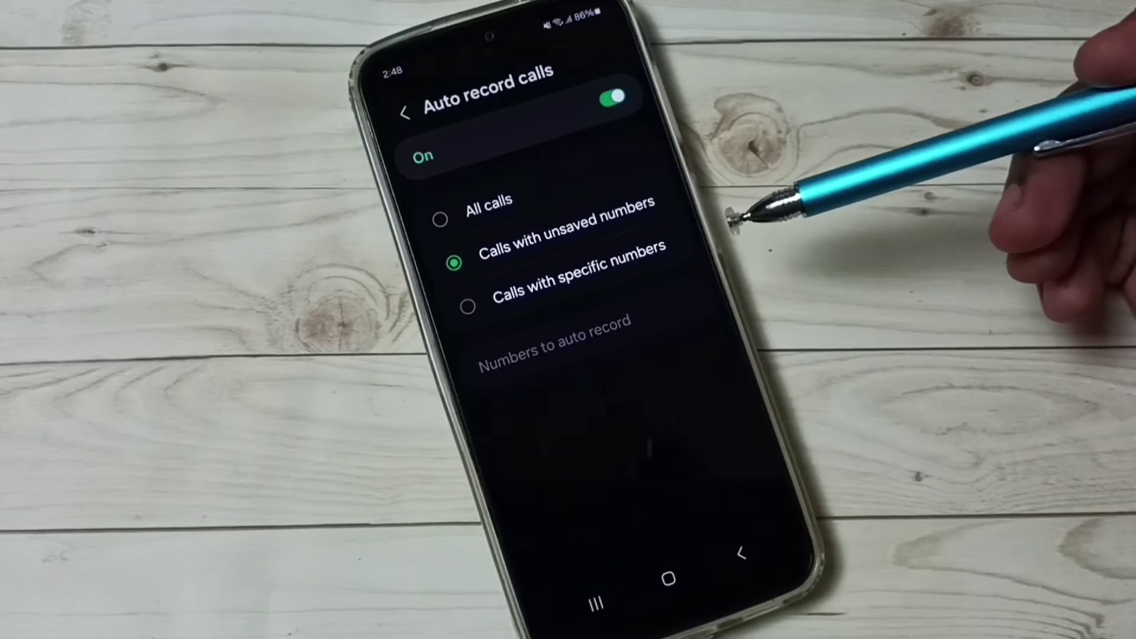
{"action": "left_click", "coordinate": [626, 259]}
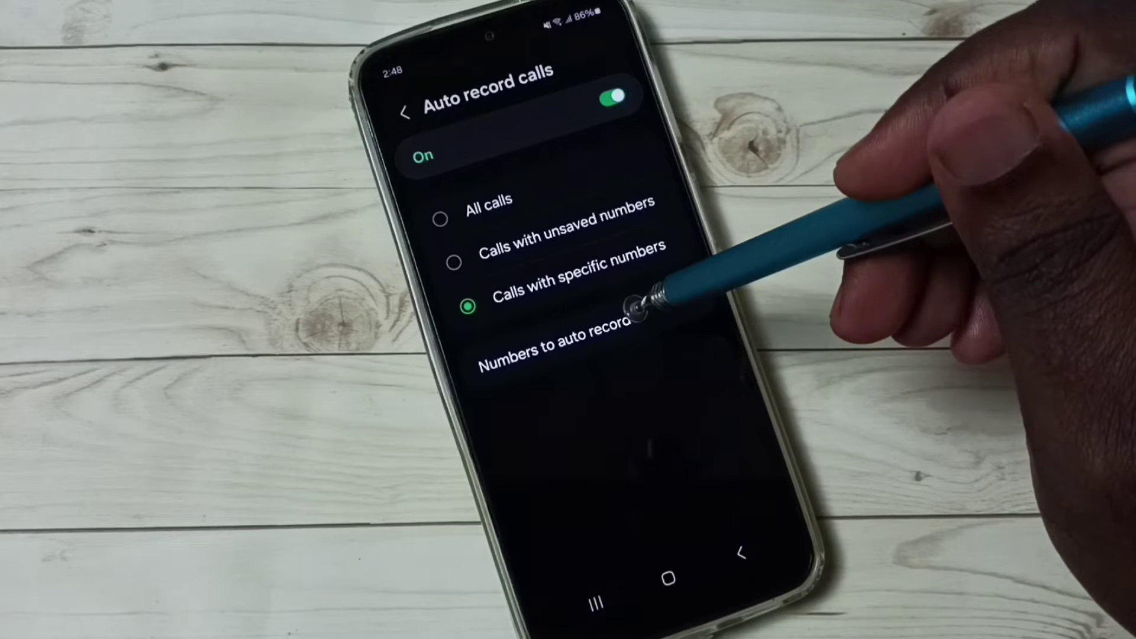
{"action": "left_click", "coordinate": [621, 328]}
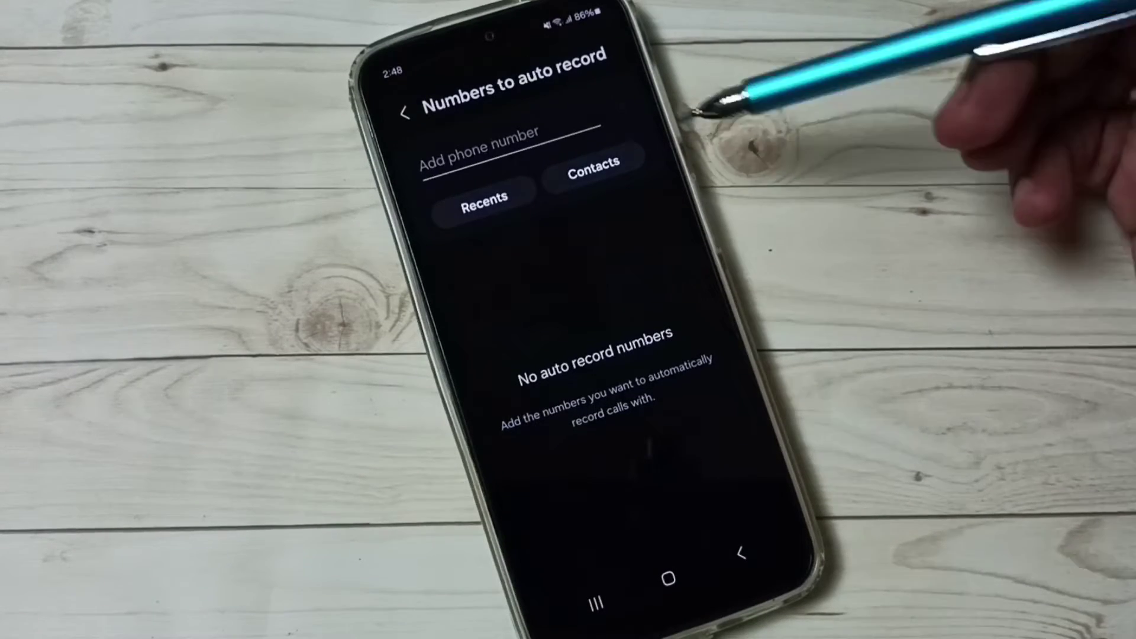
{"action": "left_click", "coordinate": [404, 114]}
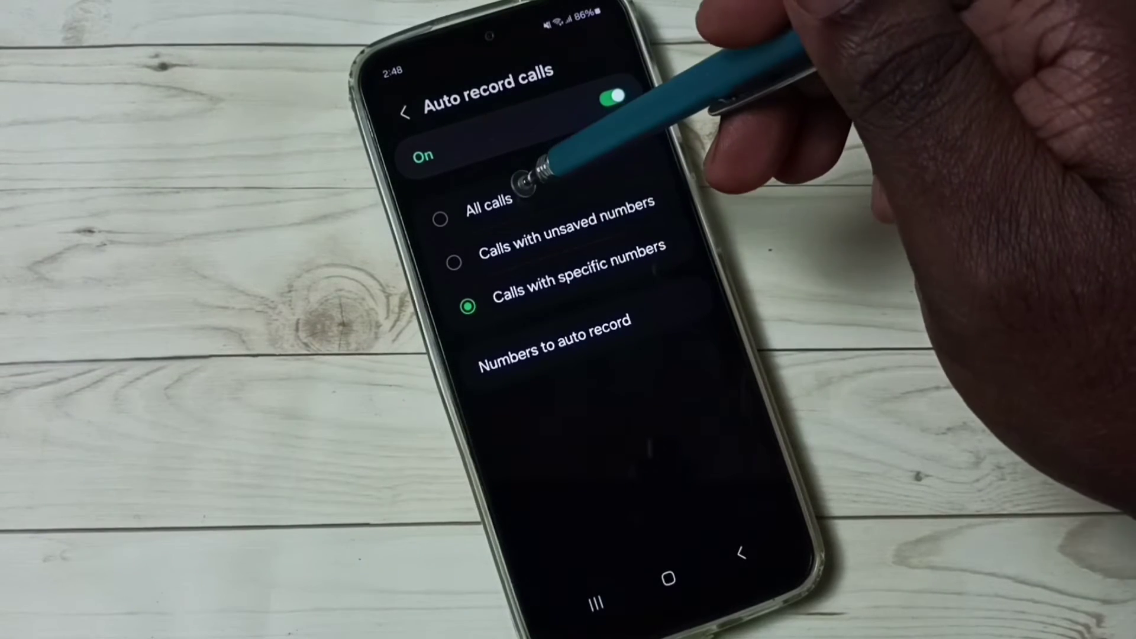
Choose 'All calls' for auto recording and go back to Record calls
{"action": "left_click", "coordinate": [589, 185]}
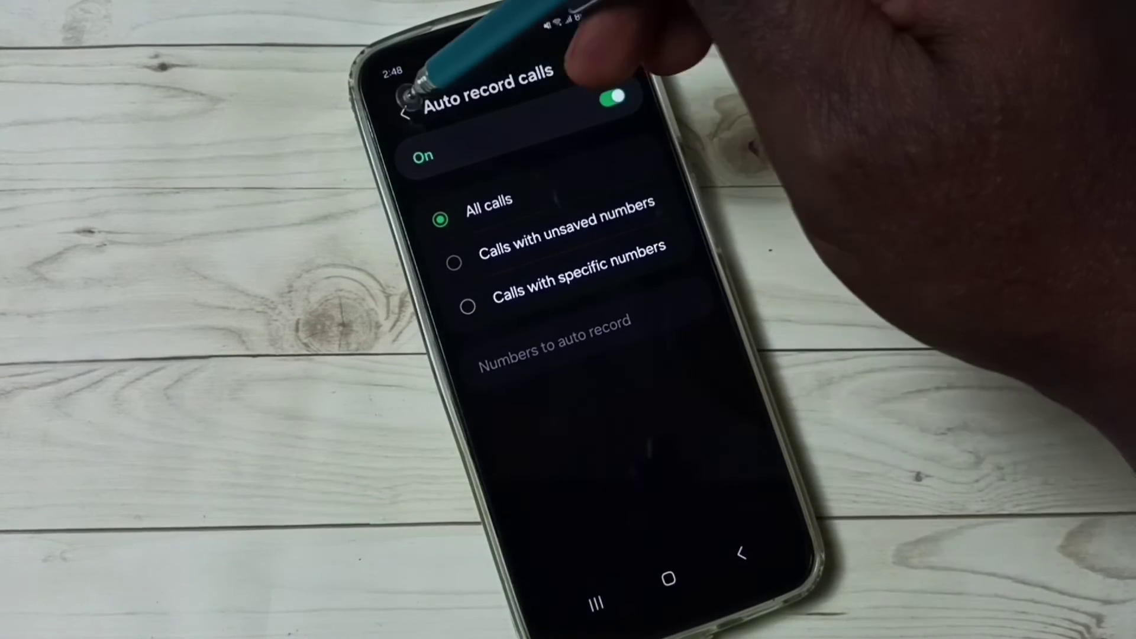
{"action": "left_click", "coordinate": [404, 116]}
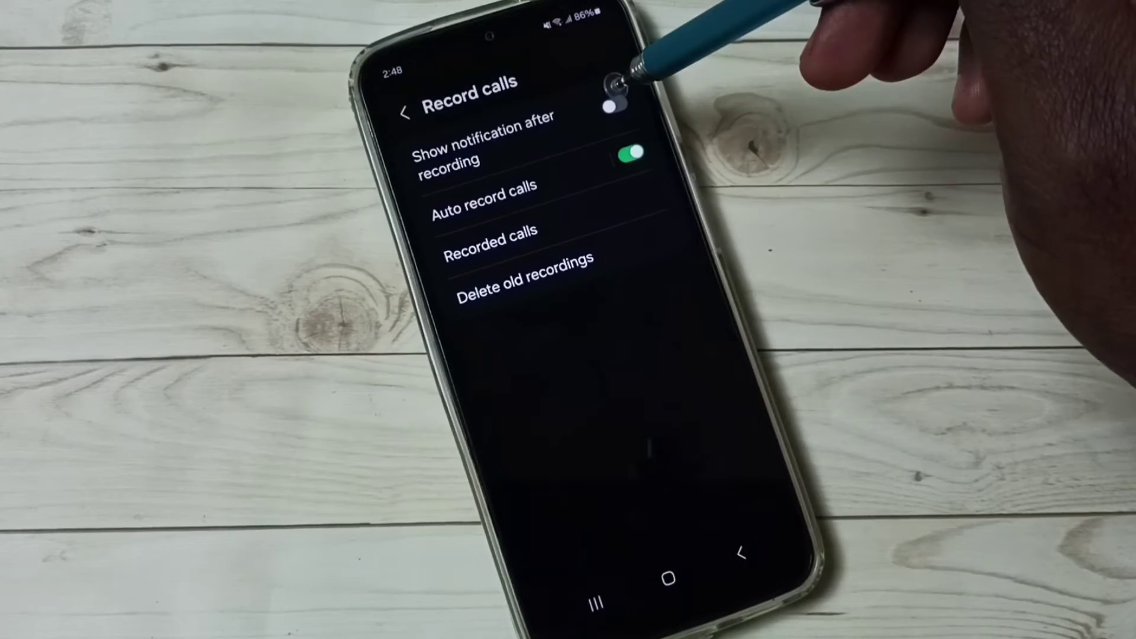
Enable 'Show notification after recording', then try deleting old recordings, finding none to delete
{"action": "left_click", "coordinate": [614, 108]}
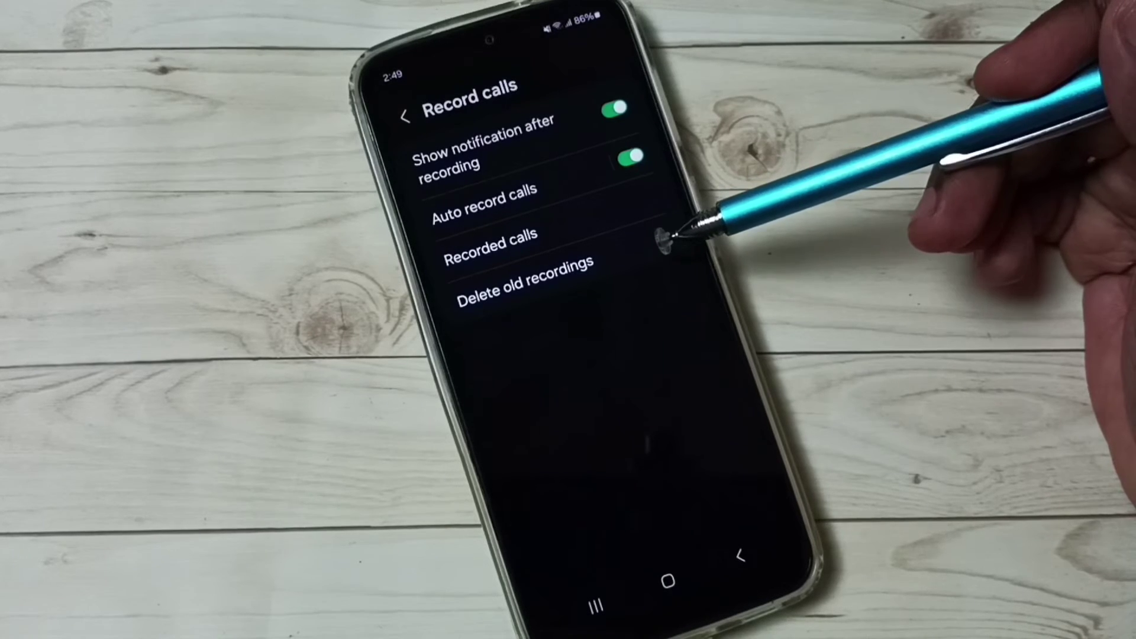
{"action": "left_click", "coordinate": [639, 193]}
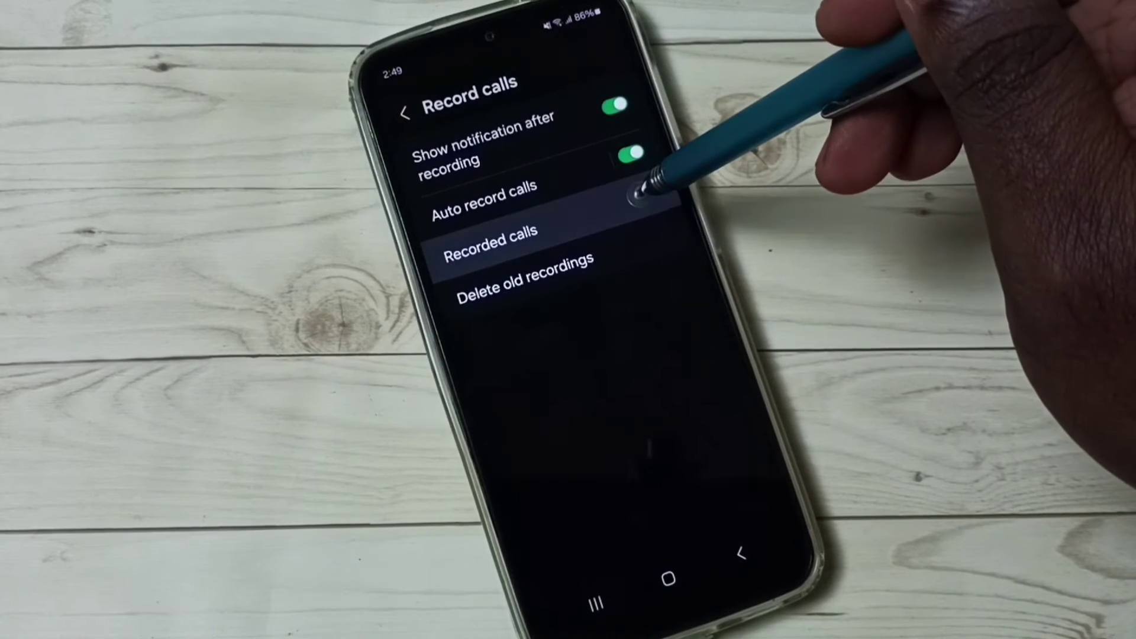
{"action": "left_click", "coordinate": [618, 157]}
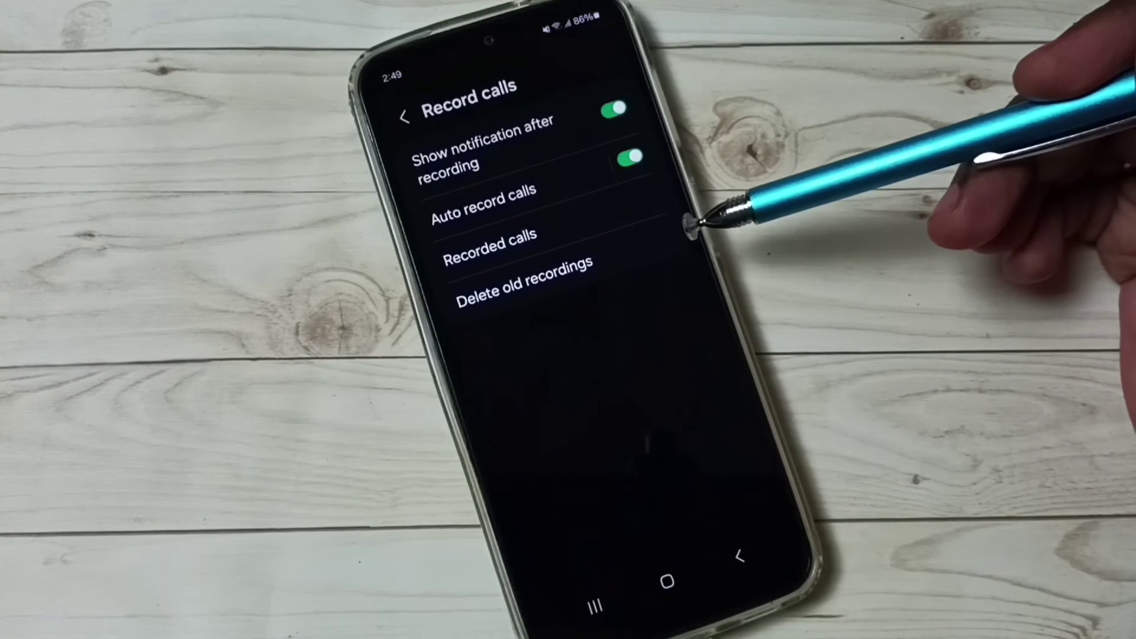
{"action": "left_click", "coordinate": [661, 235]}
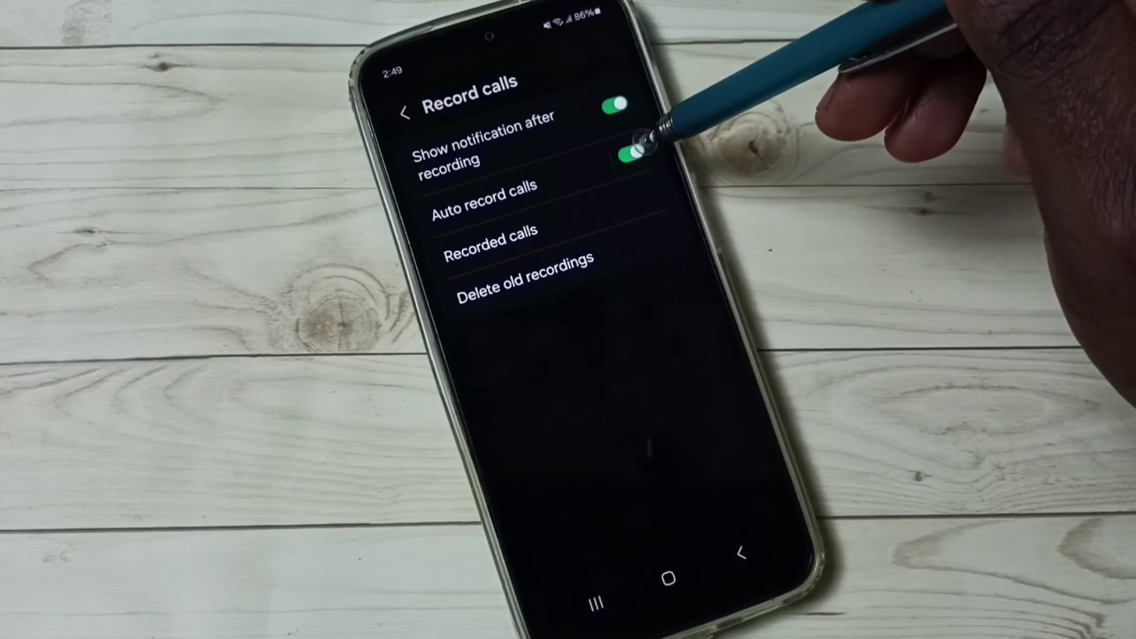
Switch off the Auto record calls and 'Show notification after recording' toggles
{"action": "left_click", "coordinate": [635, 159]}
{"action": "left_click", "coordinate": [406, 112]}
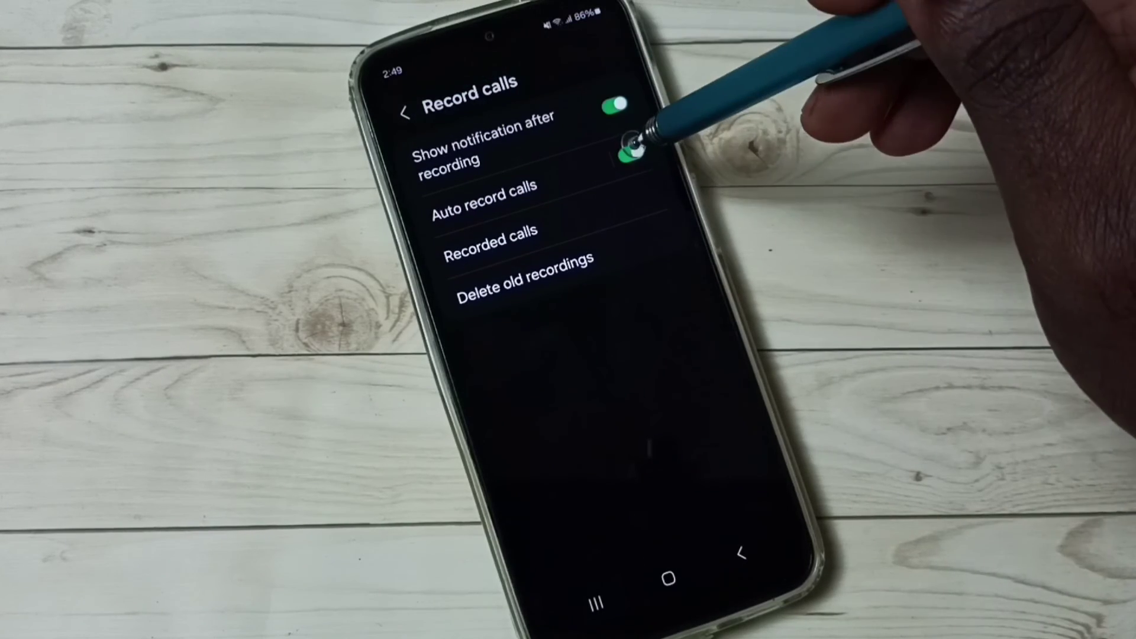
{"action": "left_click", "coordinate": [629, 154]}
{"action": "left_click", "coordinate": [614, 106]}
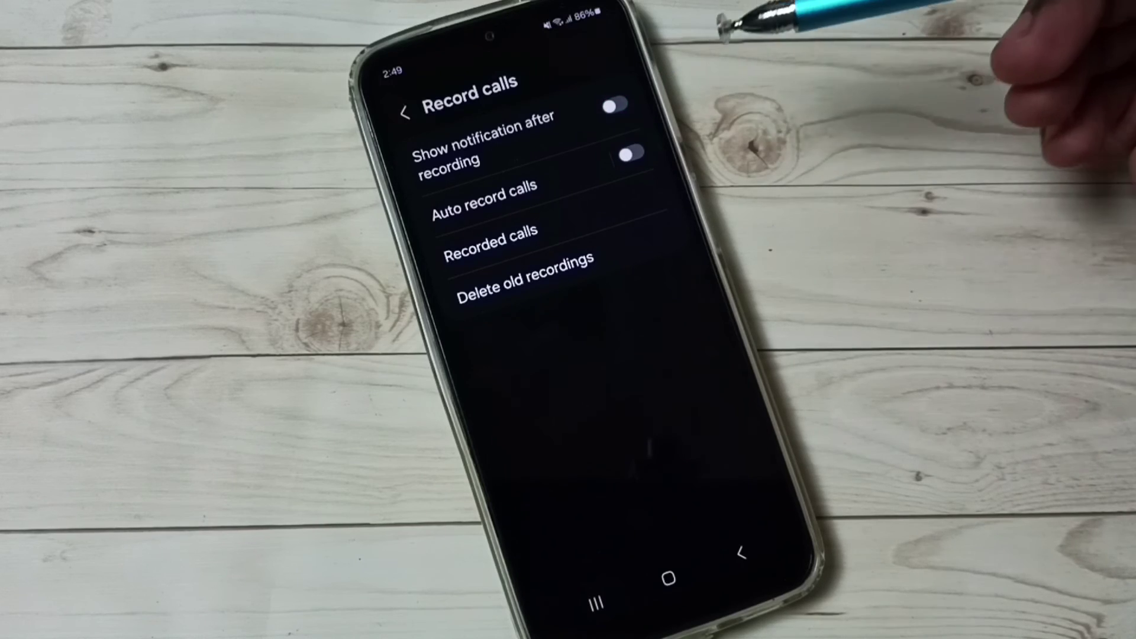